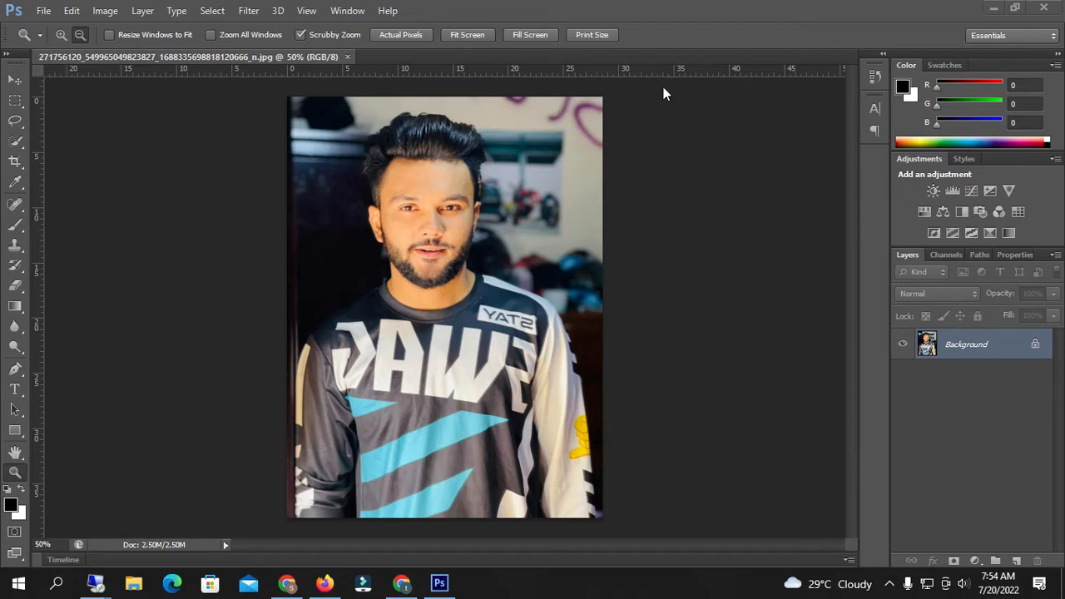
- Retouch the skin on the man's forehead with the Spot Healing Brush in Content-Aware mode at size 19
click(415, 120)
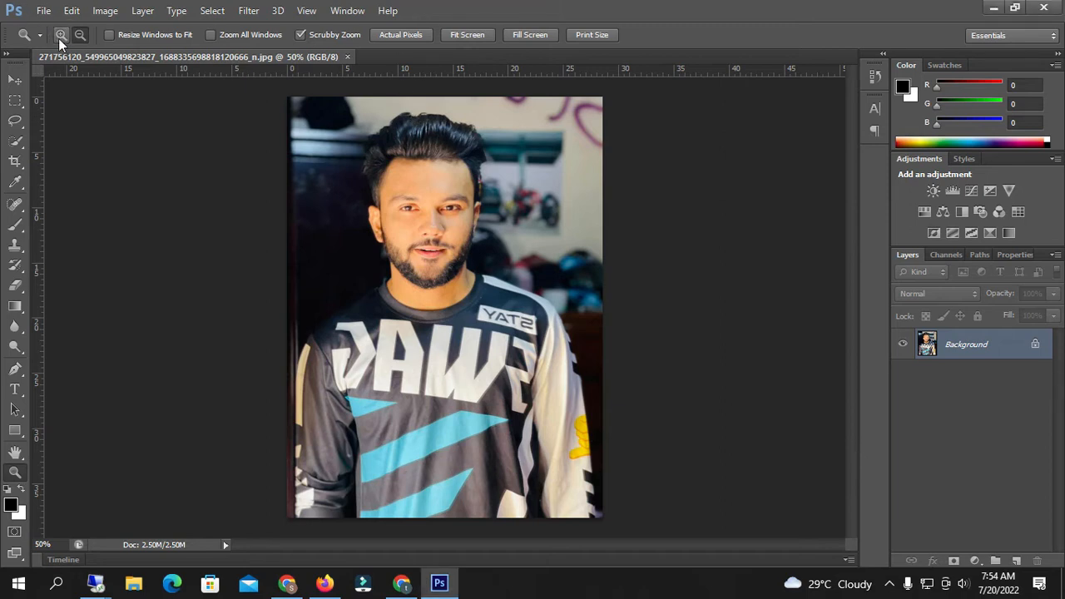
click(298, 161)
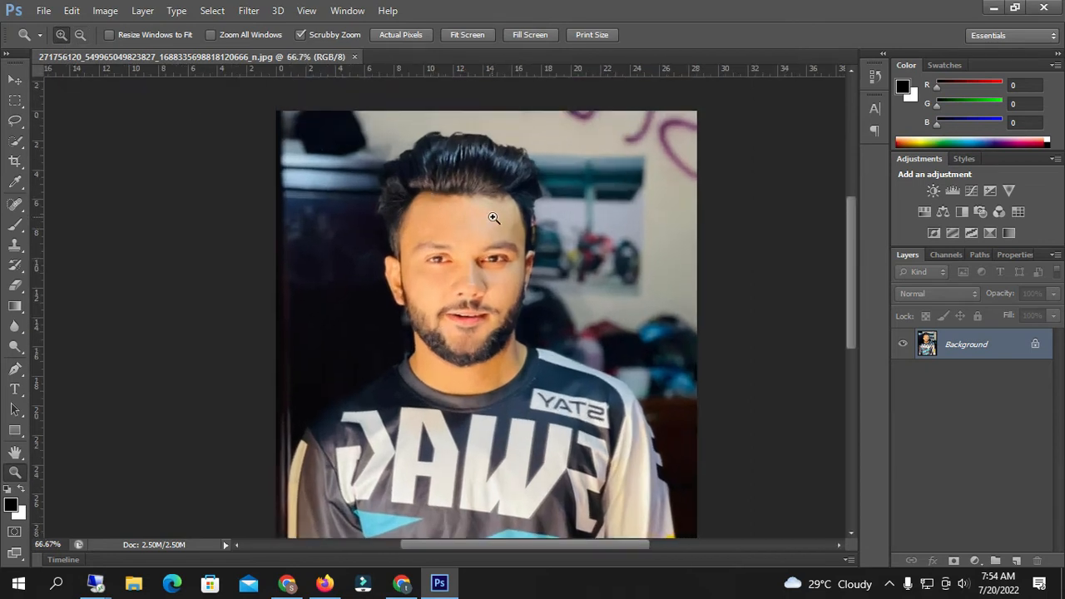
click(497, 218)
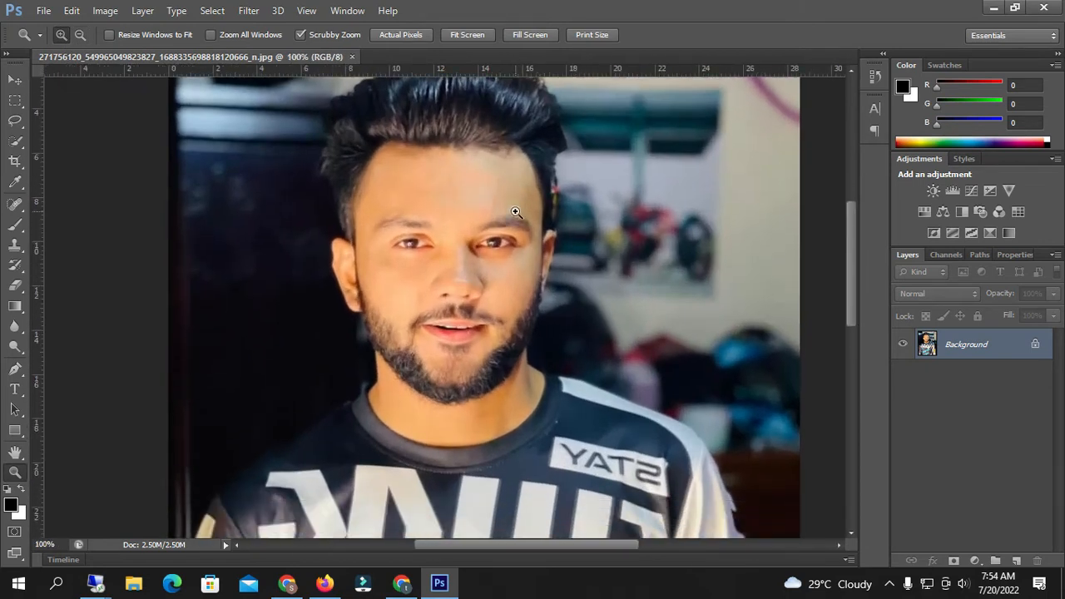
scroll(516, 211, up, 2)
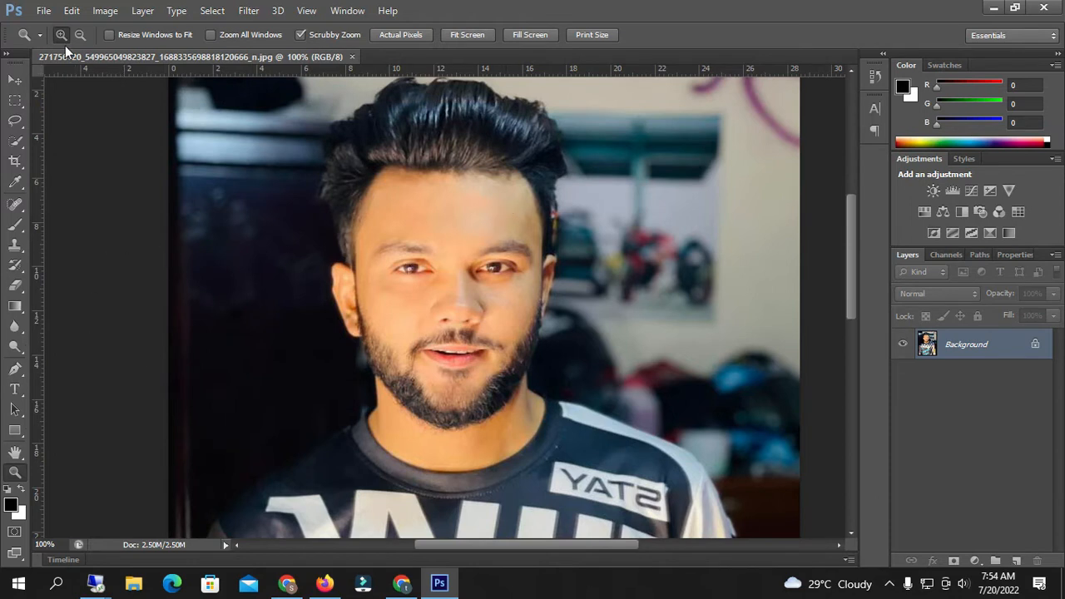
scroll(439, 309, down, 3)
scroll(442, 305, up, 5)
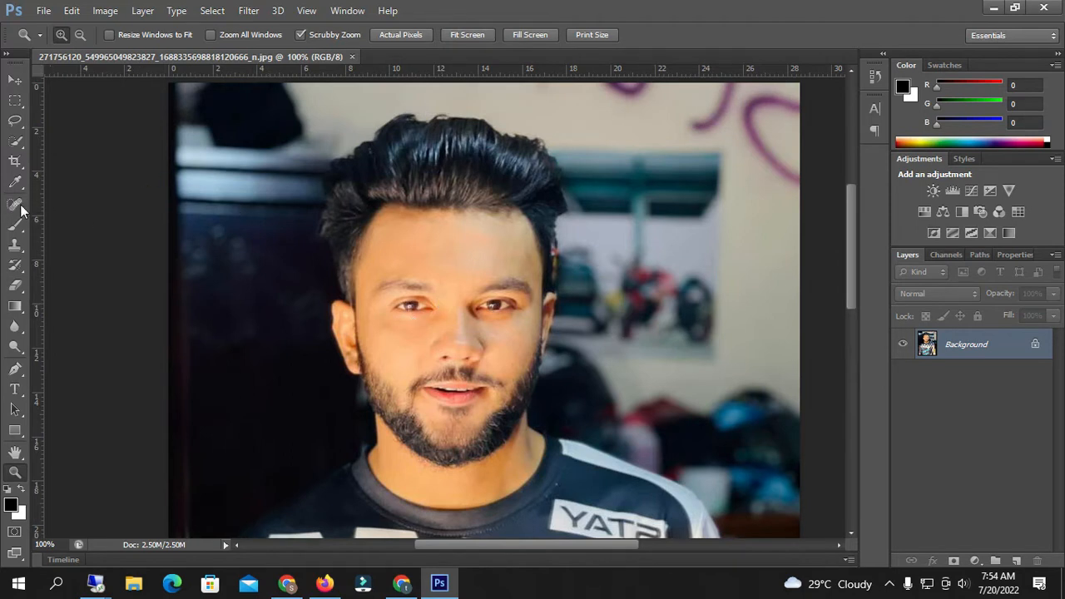
click(15, 143)
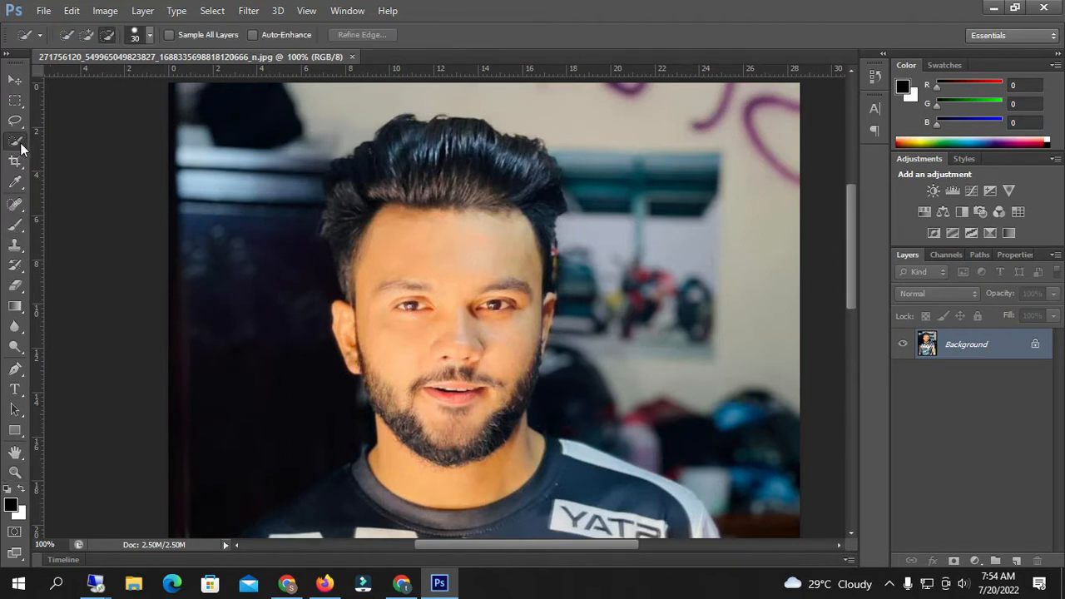
click(17, 206)
click(436, 256)
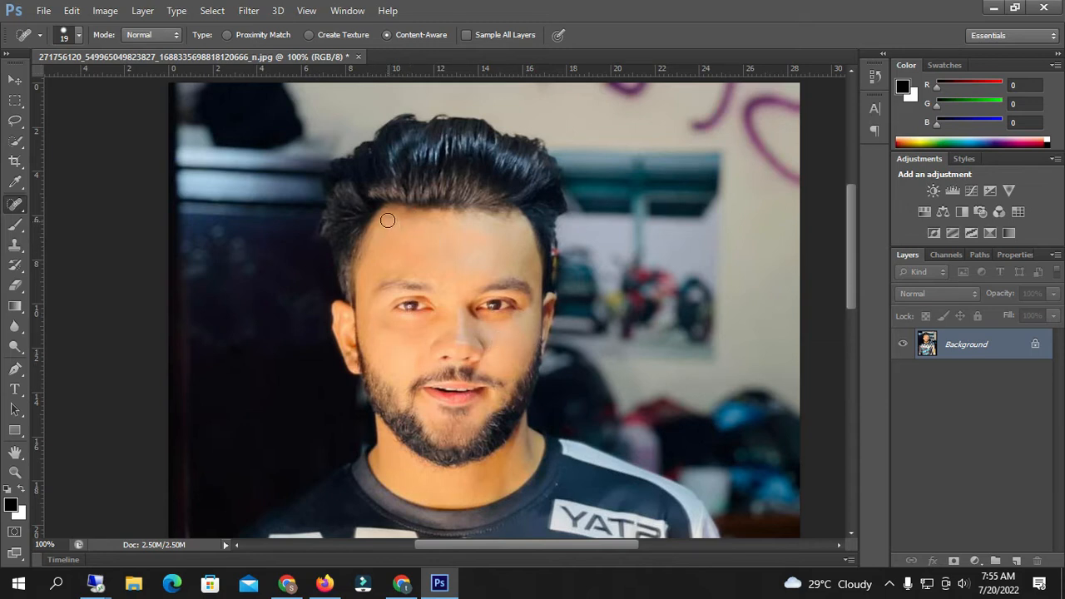
drag(421, 246, 422, 253)
- Smooth the skin on and beside the nose and across the cheek with Spot Healing Brush strokes
drag(442, 308, 436, 335)
mouse_move(498, 343)
mouse_down()
mouse_move(465, 333)
mouse_move(483, 341)
mouse_up()
drag(489, 336, 463, 313)
scroll(520, 351, down, 3)
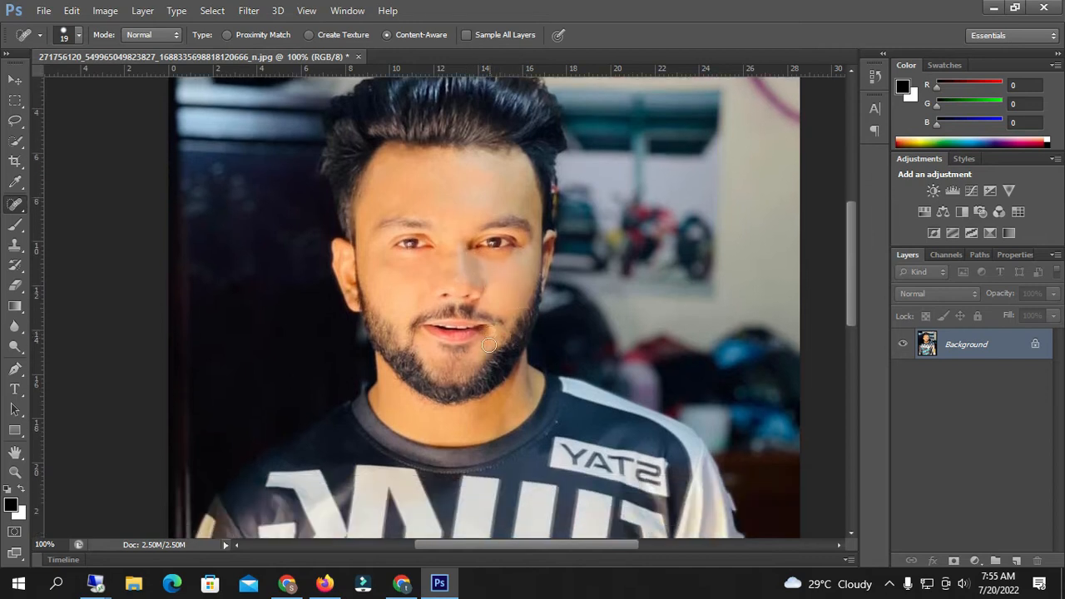
scroll(419, 408, up, 1)
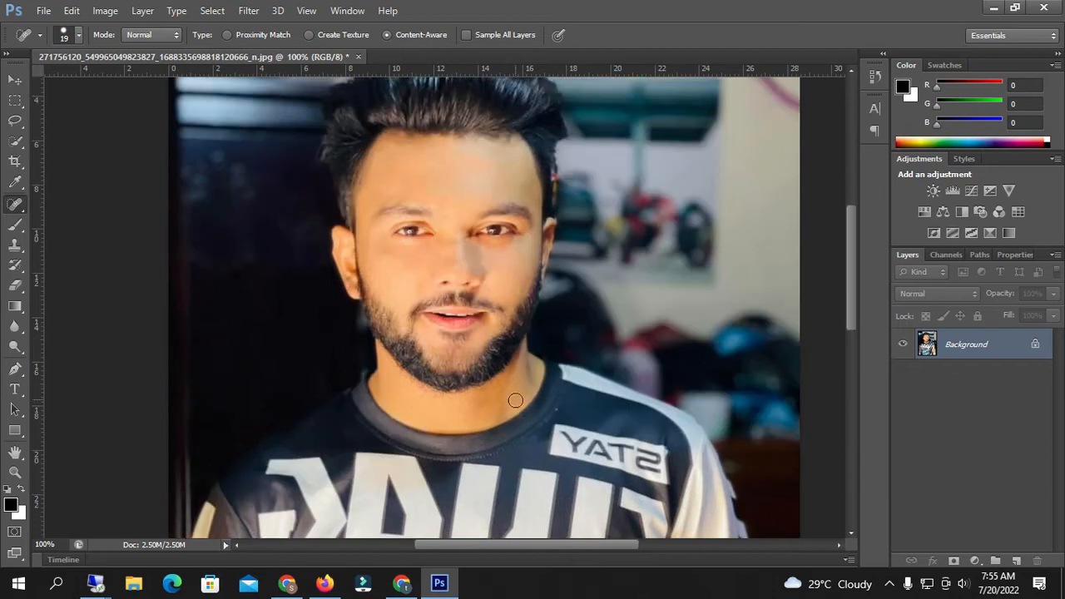
scroll(491, 314, up, 1)
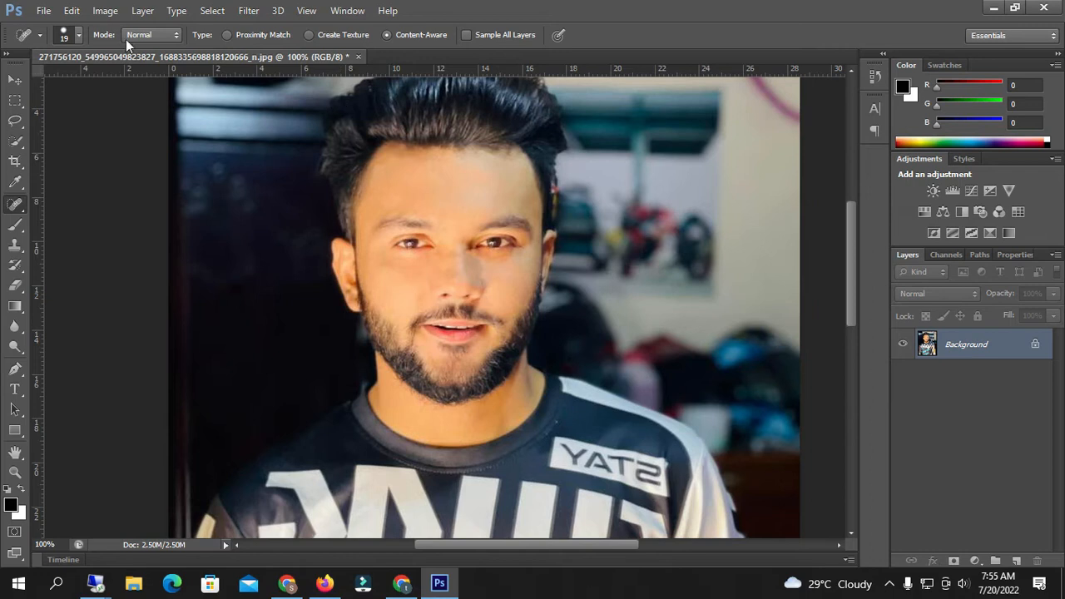
- Add a Hue/Saturation adjustment layer to the portrait with the master hue at -1
click(15, 472)
click(80, 34)
click(384, 213)
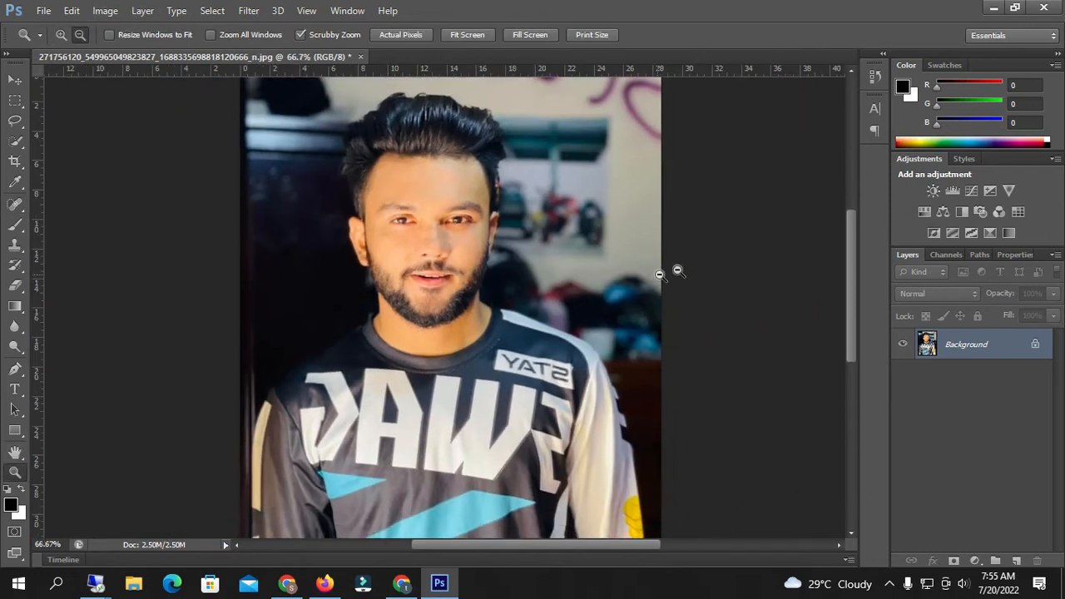
click(926, 211)
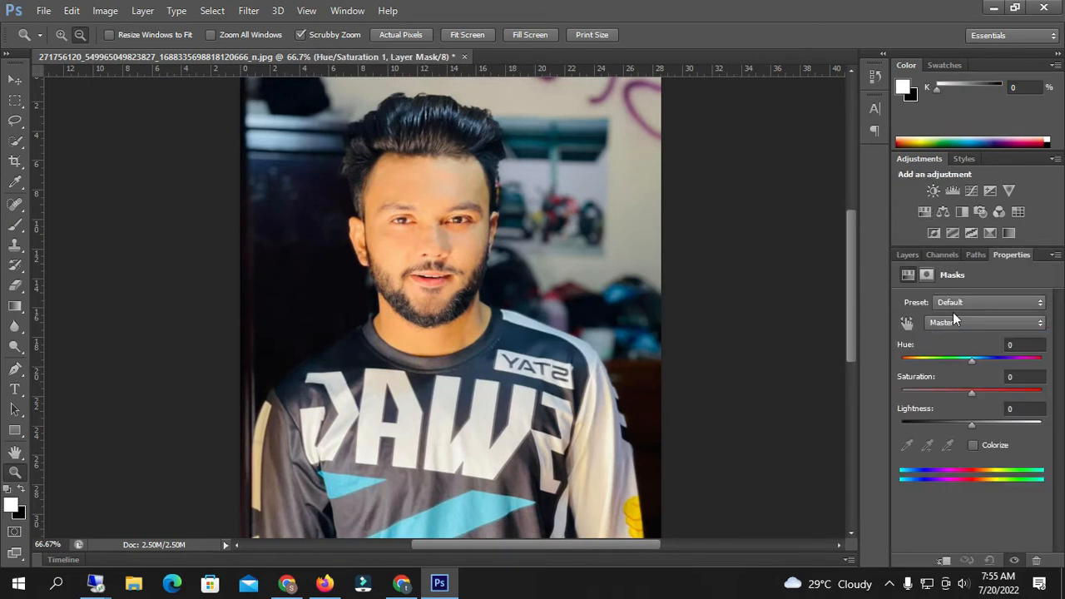
drag(974, 363, 972, 364)
scroll(604, 304, down, 2)
scroll(605, 304, up, 2)
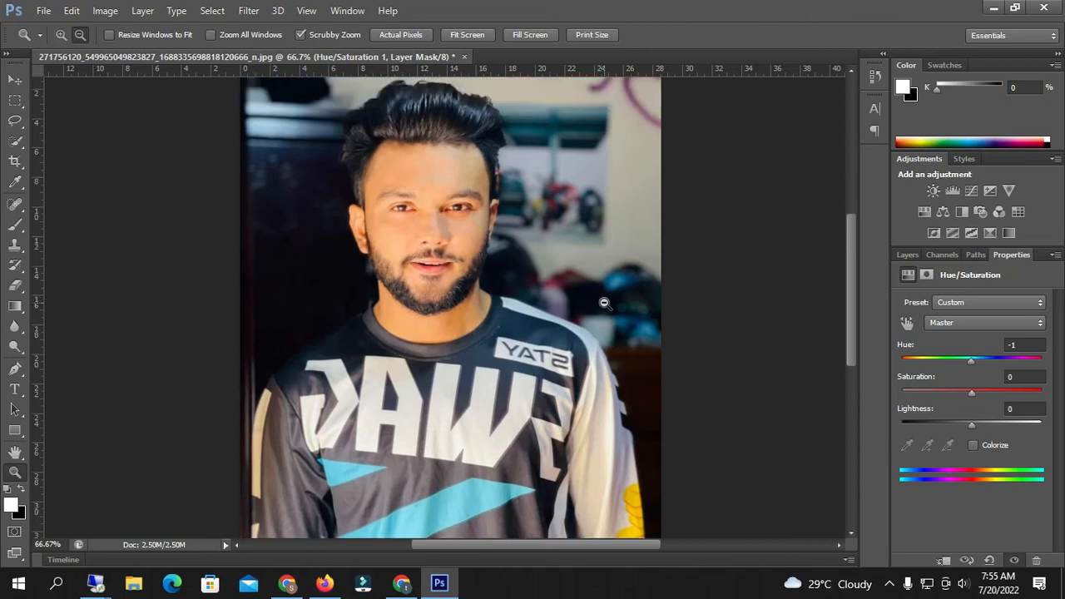
scroll(604, 304, up, 1)
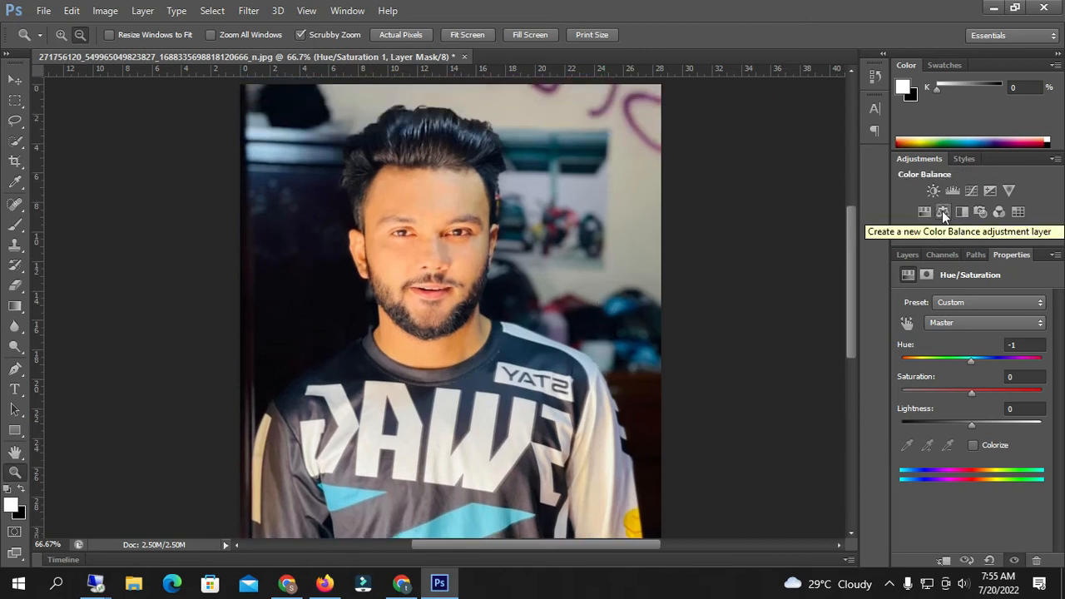
- Add a Brightness/Contrast adjustment layer with brightness -22, plus Levels and Curves adjustment layers at default settings
click(934, 192)
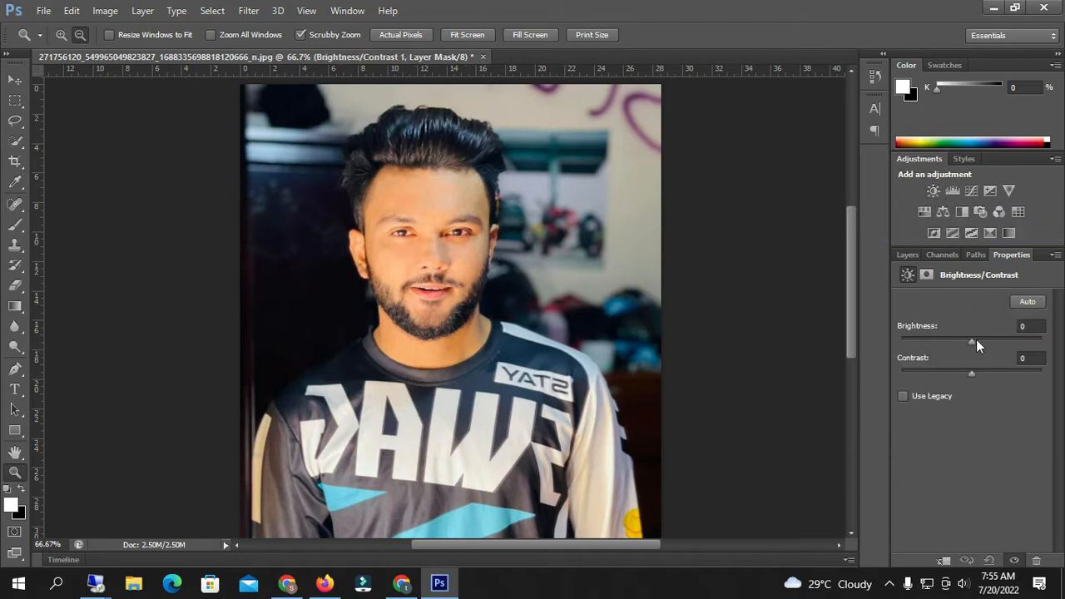
drag(972, 341, 962, 344)
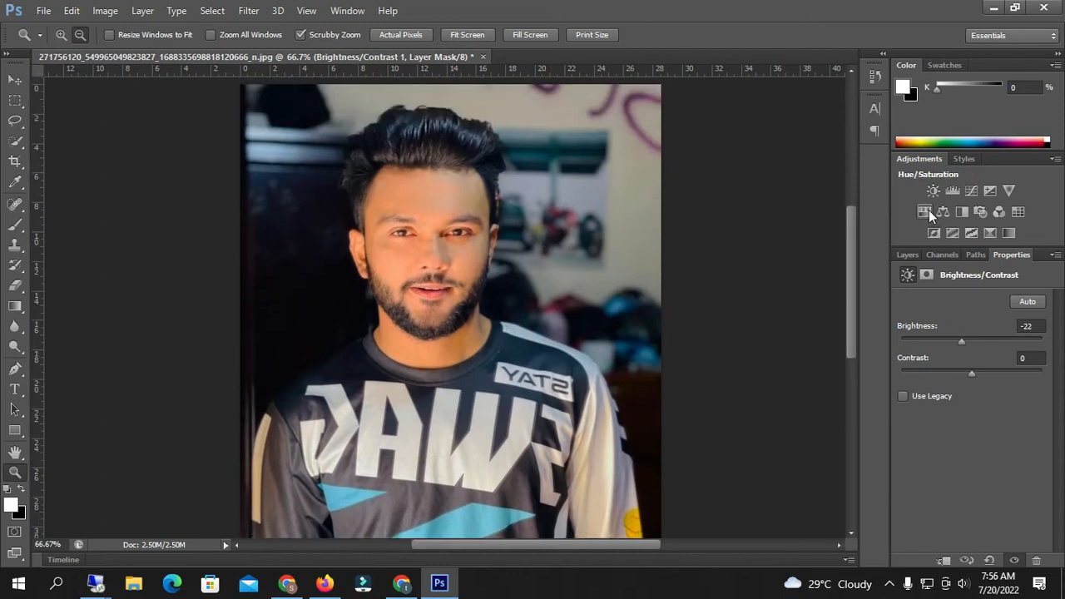
click(950, 193)
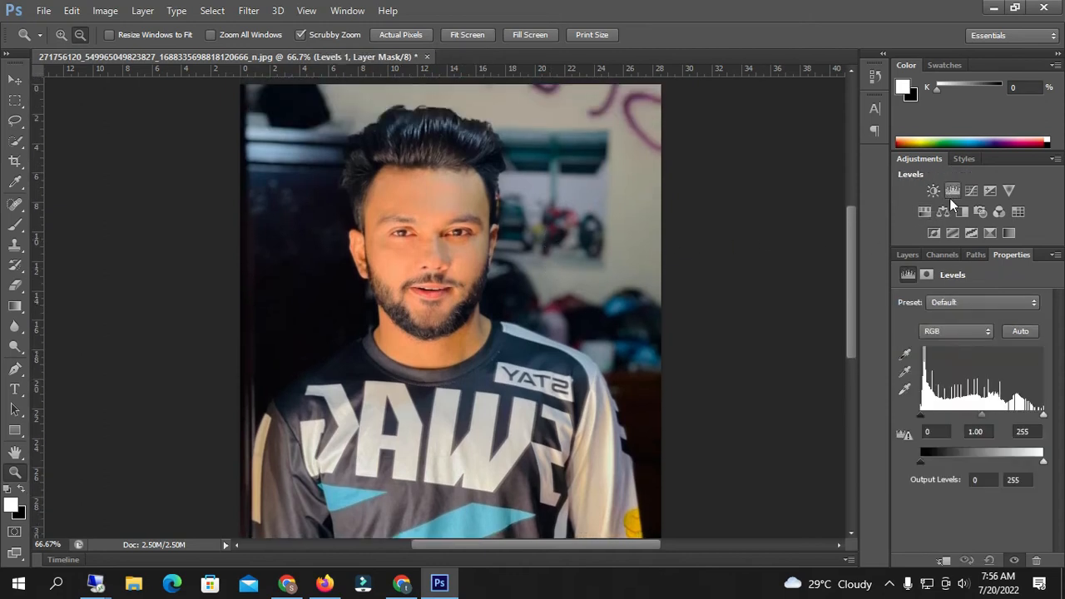
click(972, 192)
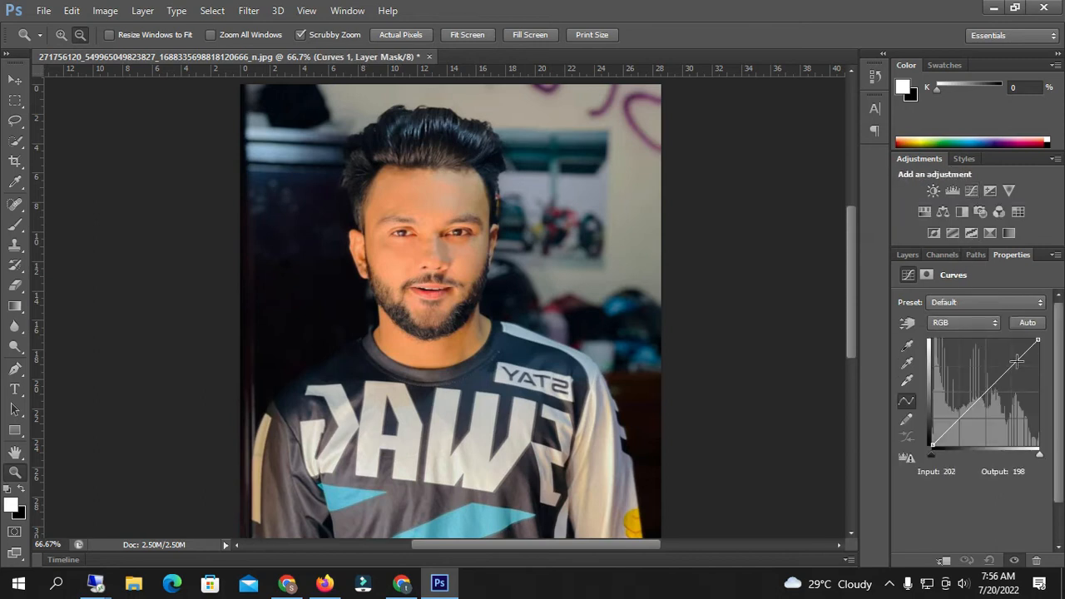
- Add a Color Balance adjustment layer with midtones at Cyan-Red -14, Magenta-Green -3 and Yellow-Blue +12
click(946, 209)
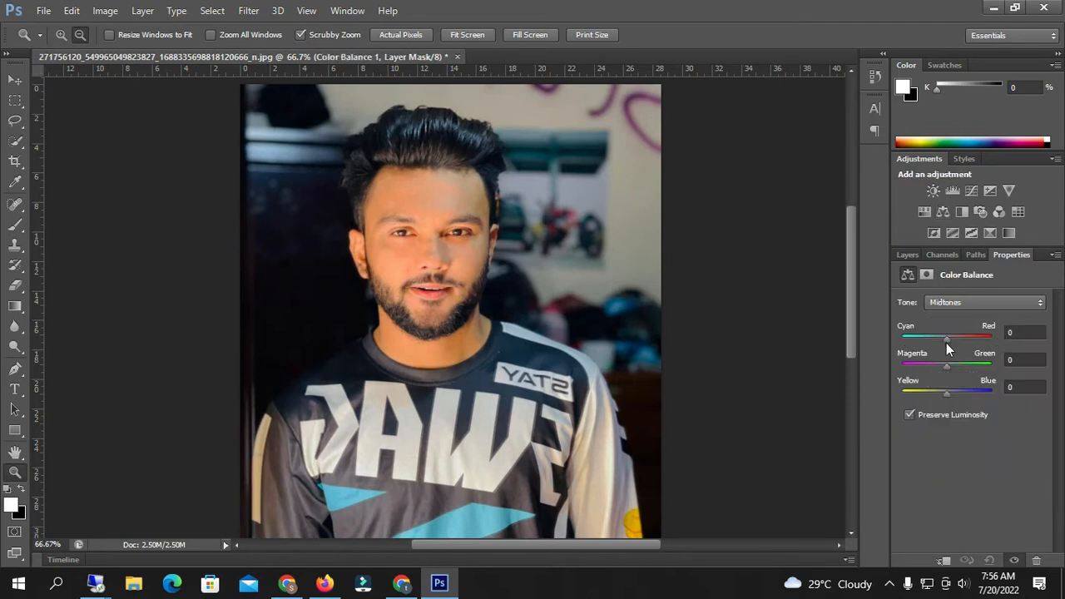
mouse_move(948, 340)
mouse_down()
mouse_move(960, 336)
mouse_move(942, 339)
mouse_up()
scroll(557, 274, down, 2)
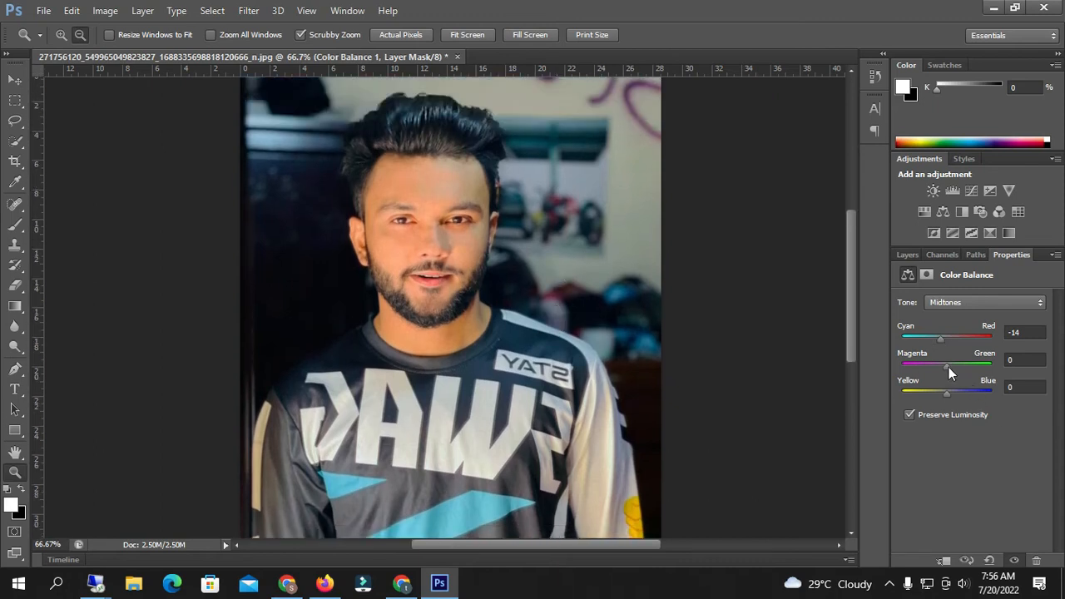
mouse_move(948, 366)
mouse_down()
mouse_move(938, 365)
mouse_move(956, 367)
mouse_move(947, 369)
mouse_up()
scroll(585, 344, down, 3)
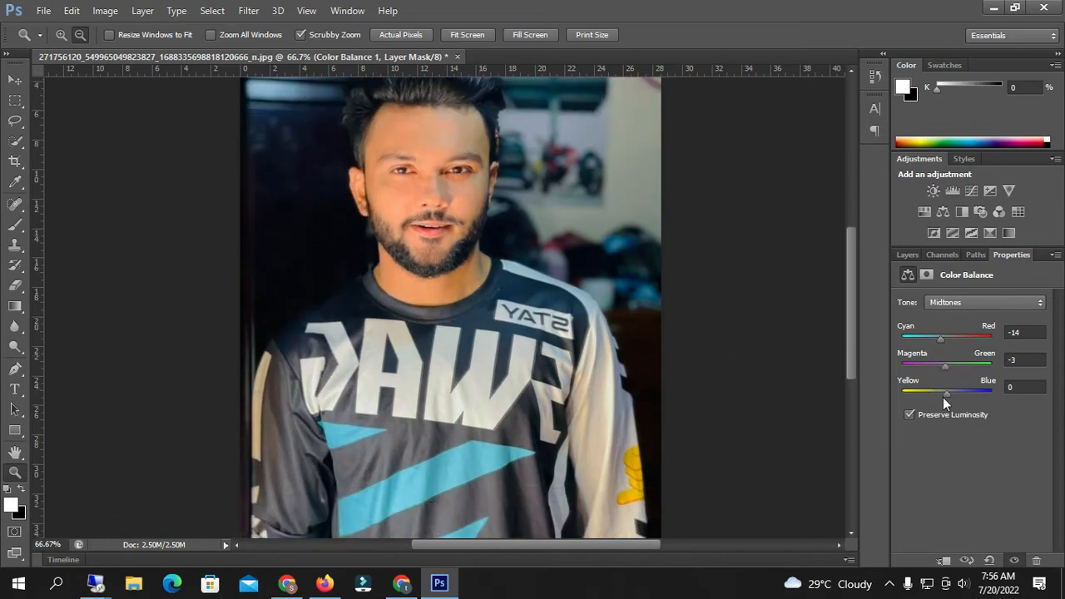
mouse_move(947, 396)
mouse_down()
mouse_move(916, 396)
mouse_move(971, 396)
mouse_move(957, 397)
mouse_up()
scroll(569, 325, up, 3)
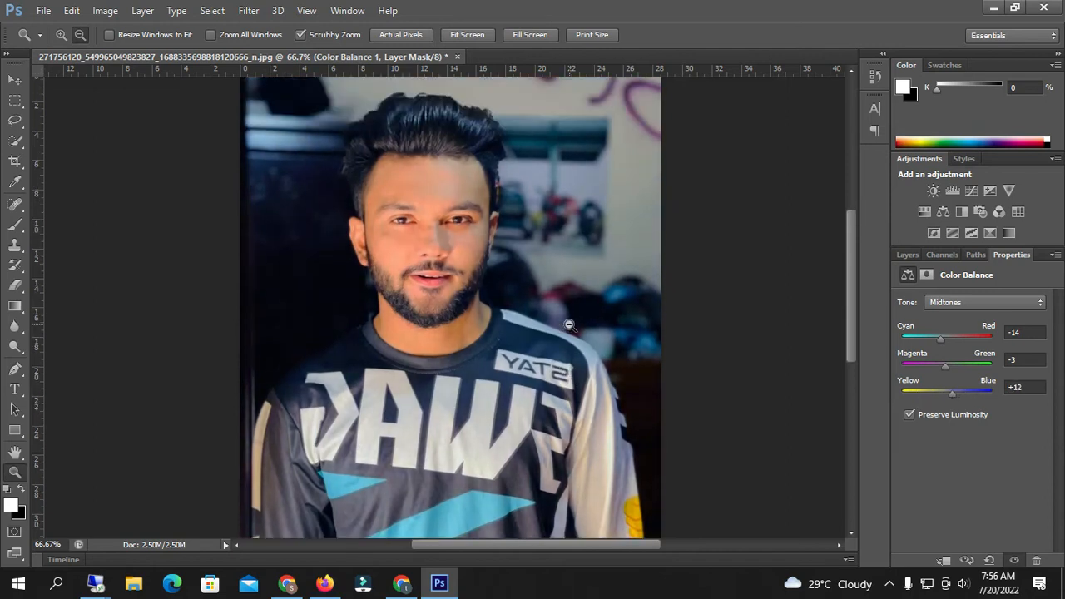
scroll(569, 325, down, 1)
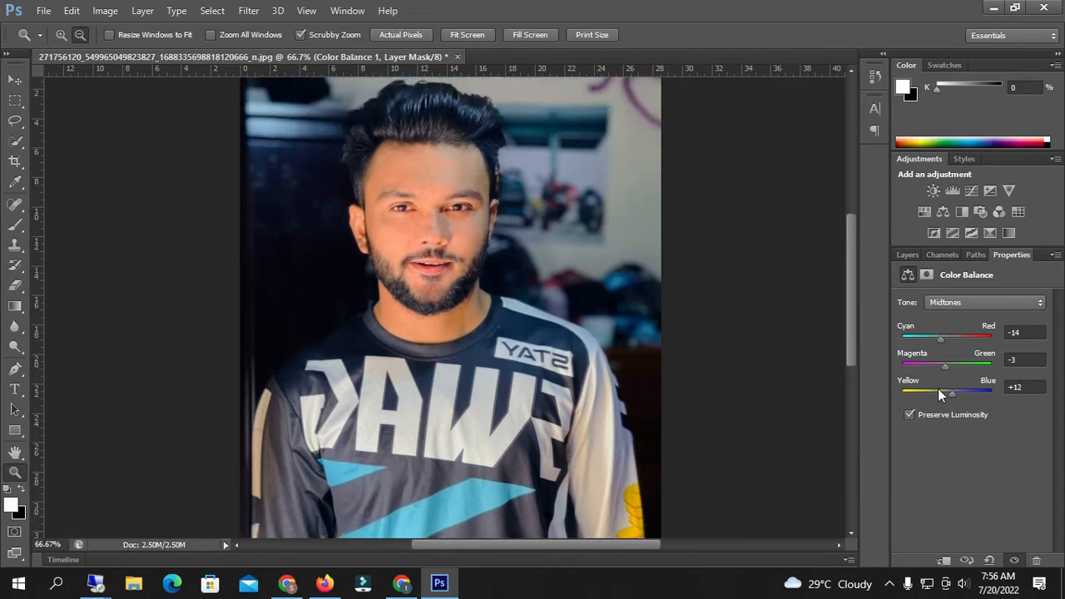
- Examine the adjustment layer stack and the colour-corrected portrait from head to torso
click(908, 255)
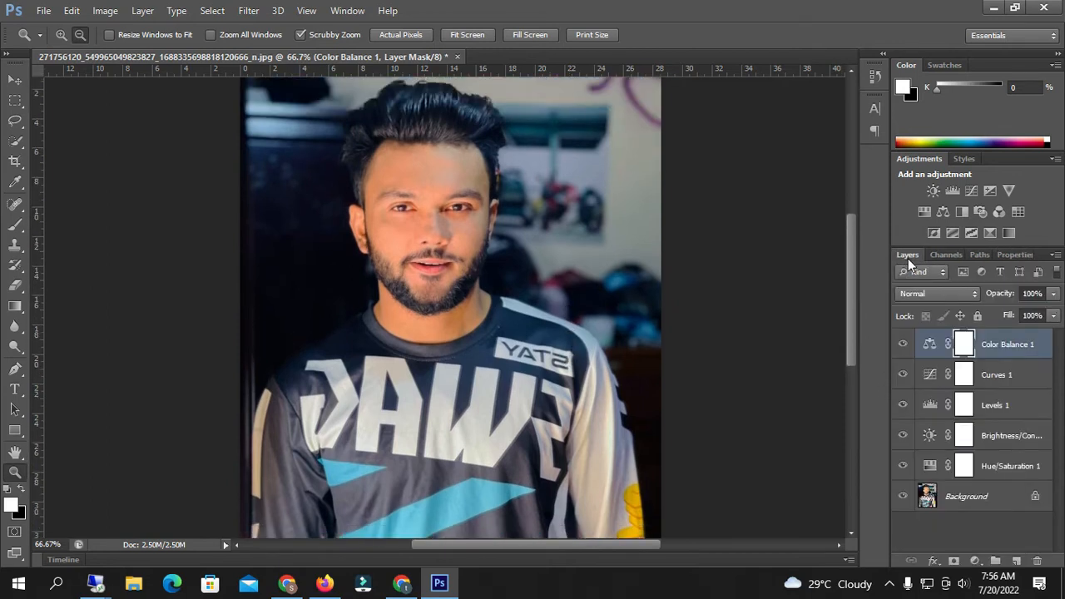
scroll(523, 318, down, 3)
scroll(522, 318, up, 4)
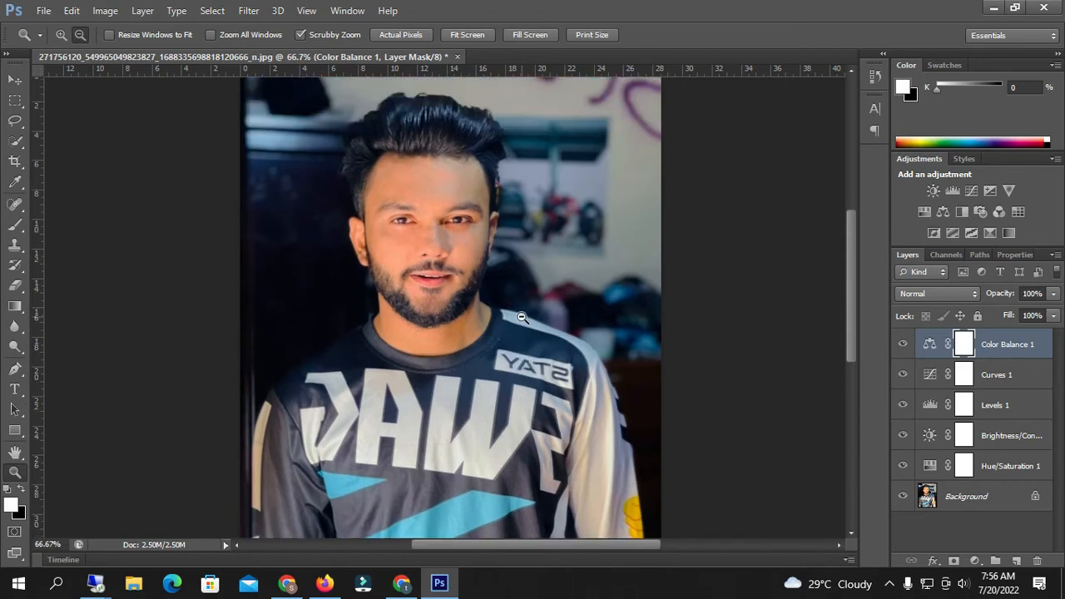
scroll(522, 317, down, 2)
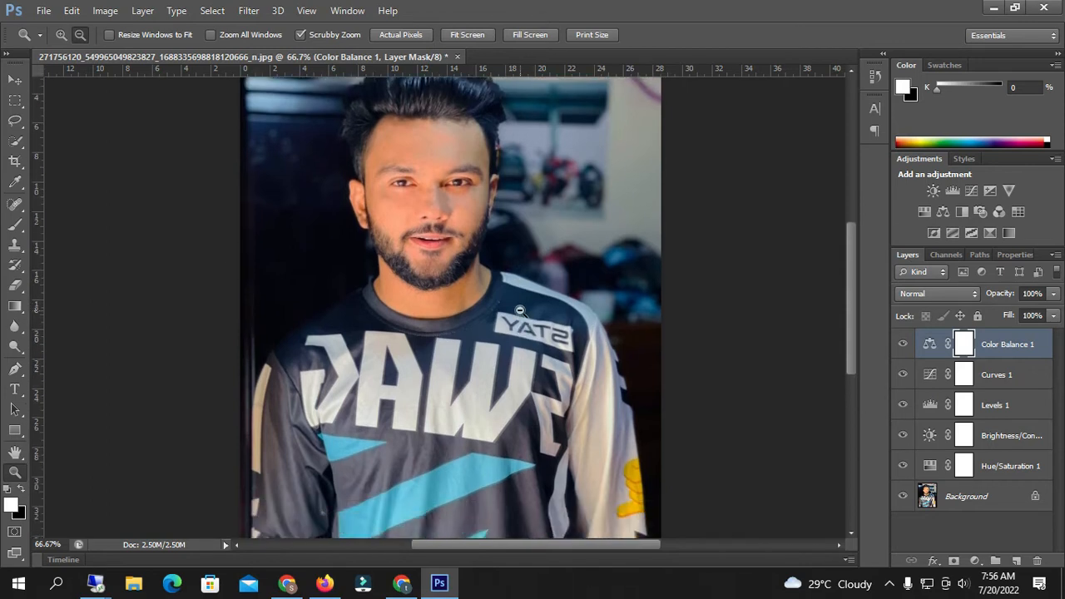
scroll(520, 310, down, 2)
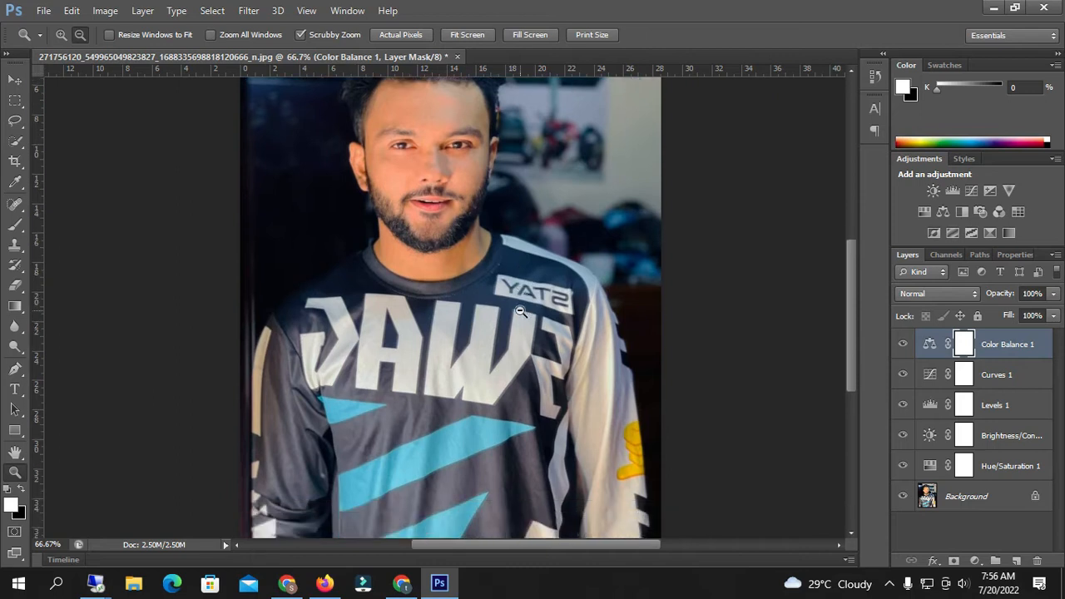
scroll(520, 311, up, 4)
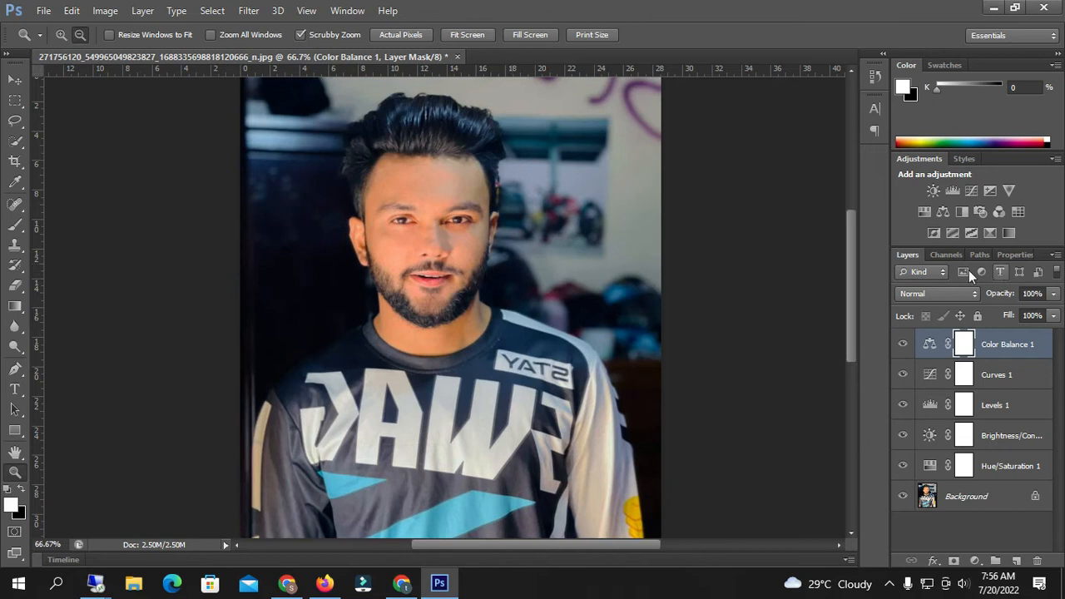
- Add the person's name as a white 100 pt text layer beside the hair in the photo's upper right area
click(15, 389)
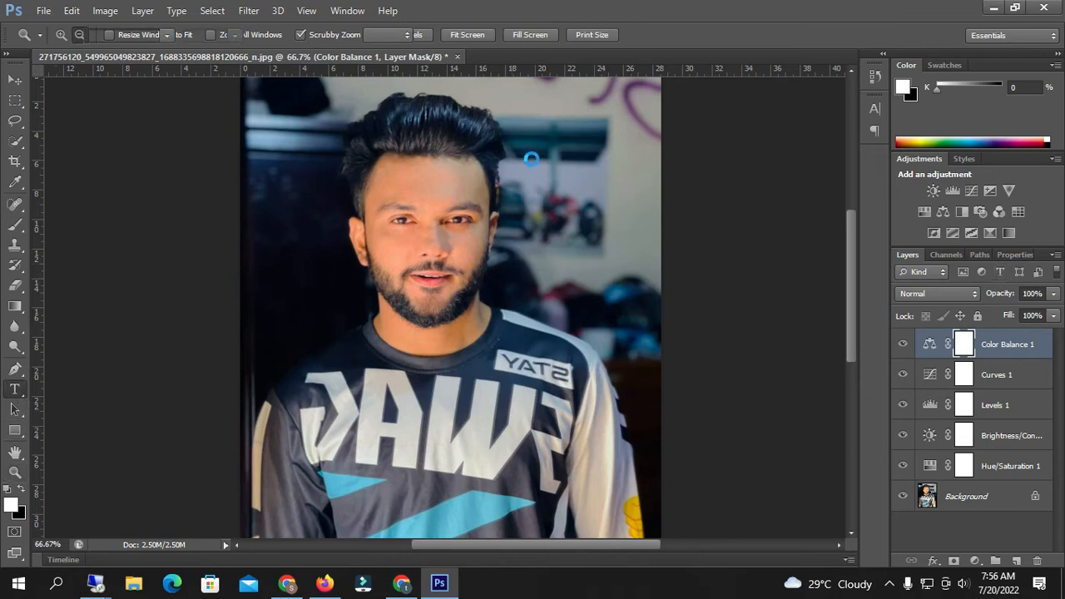
click(522, 122)
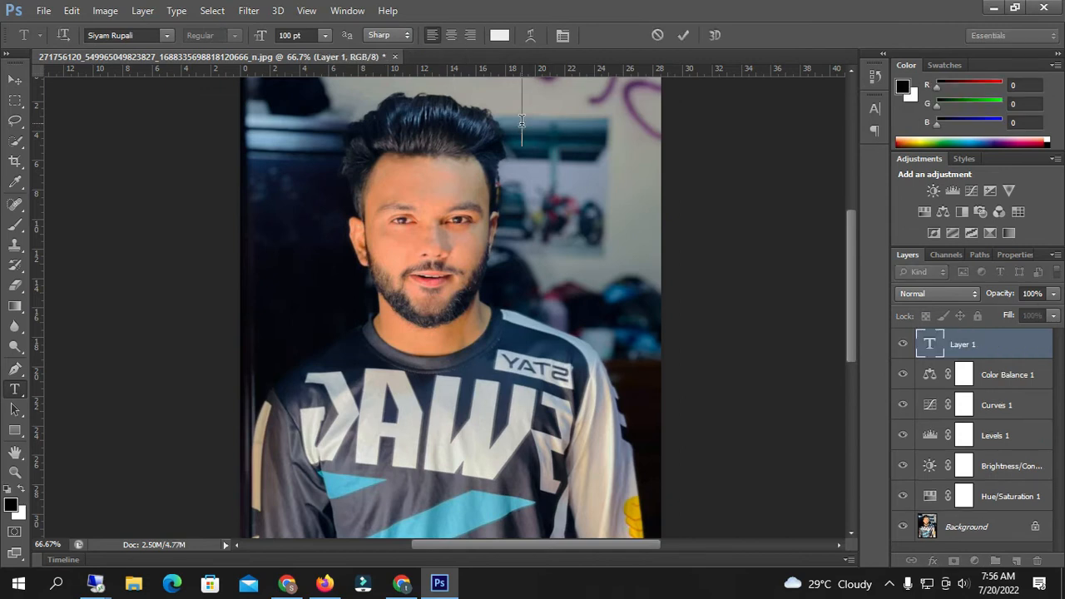
text(sa)
key(BackSpace)
key(BackSpace)
text(Rs)
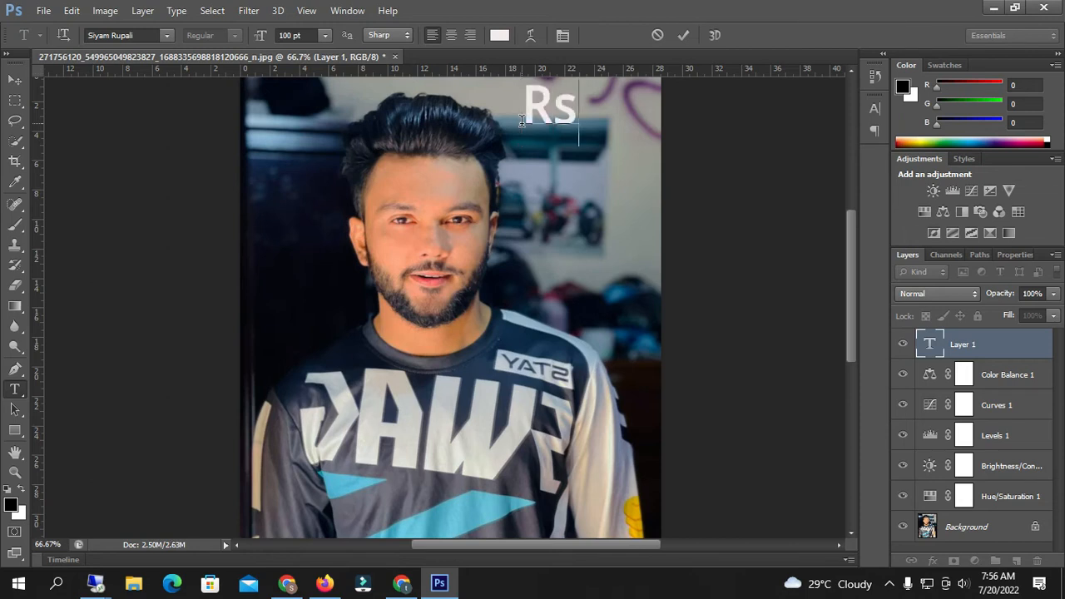
text( F)
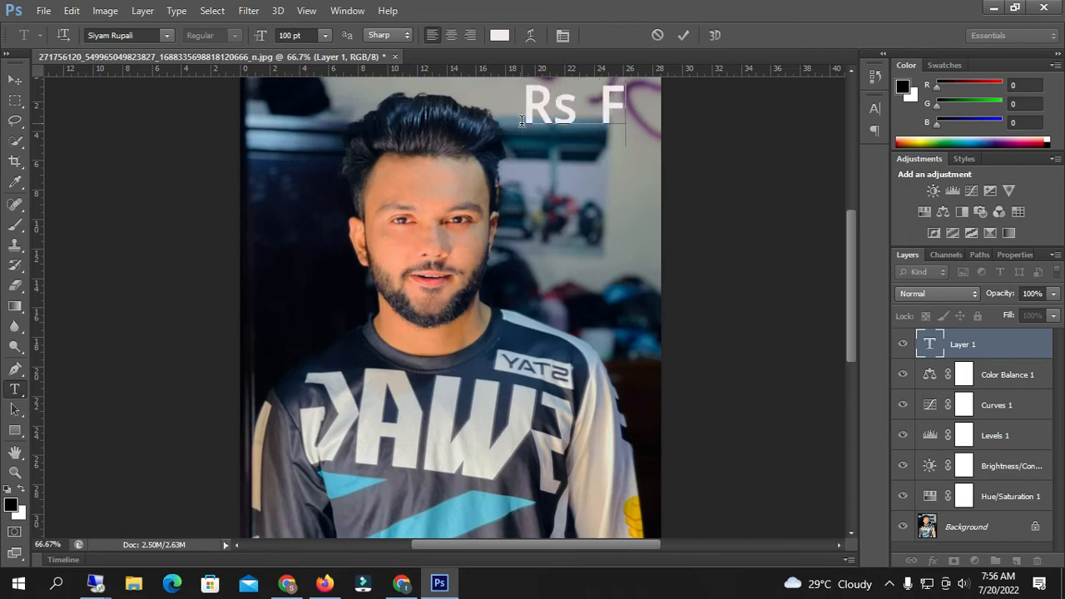
text(ah)
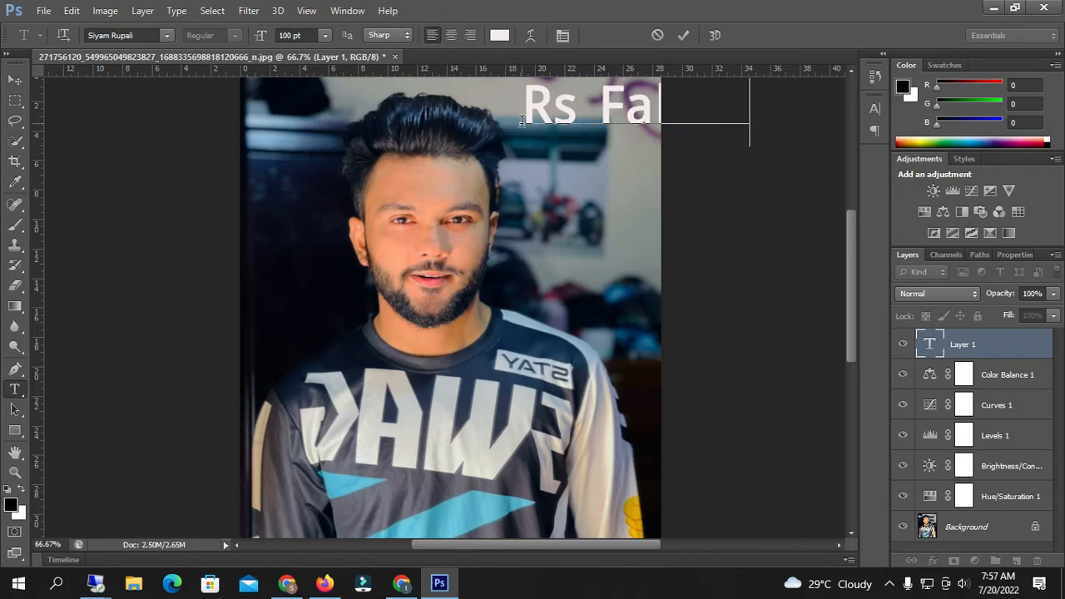
click(678, 37)
- Shrink the name text to about half its width and place it in the photo's upper right corner beside the hair
click(15, 79)
drag(622, 126, 510, 151)
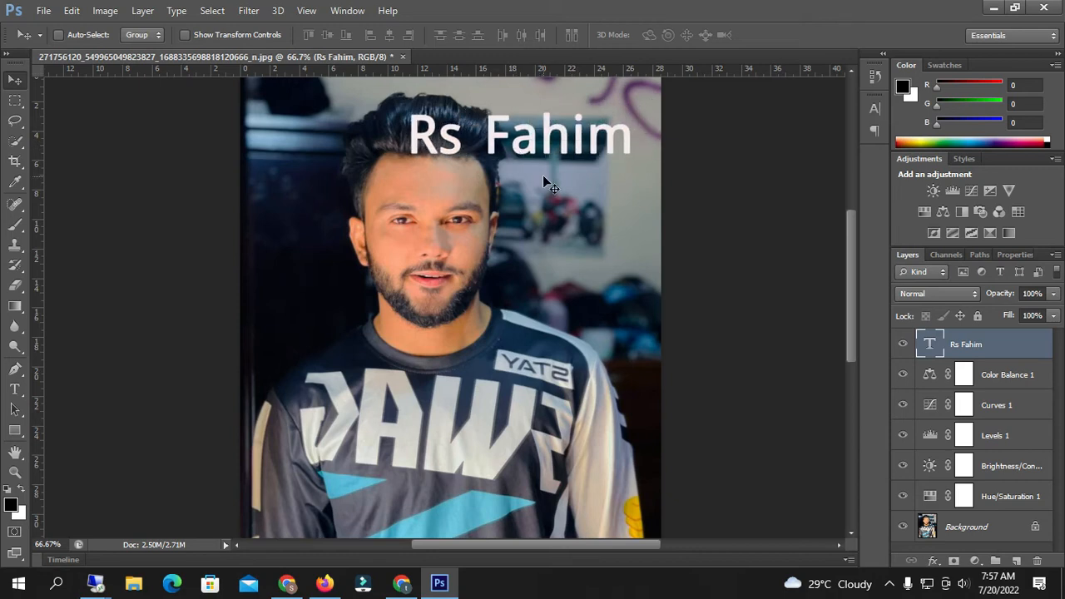
key(ctrl+t)
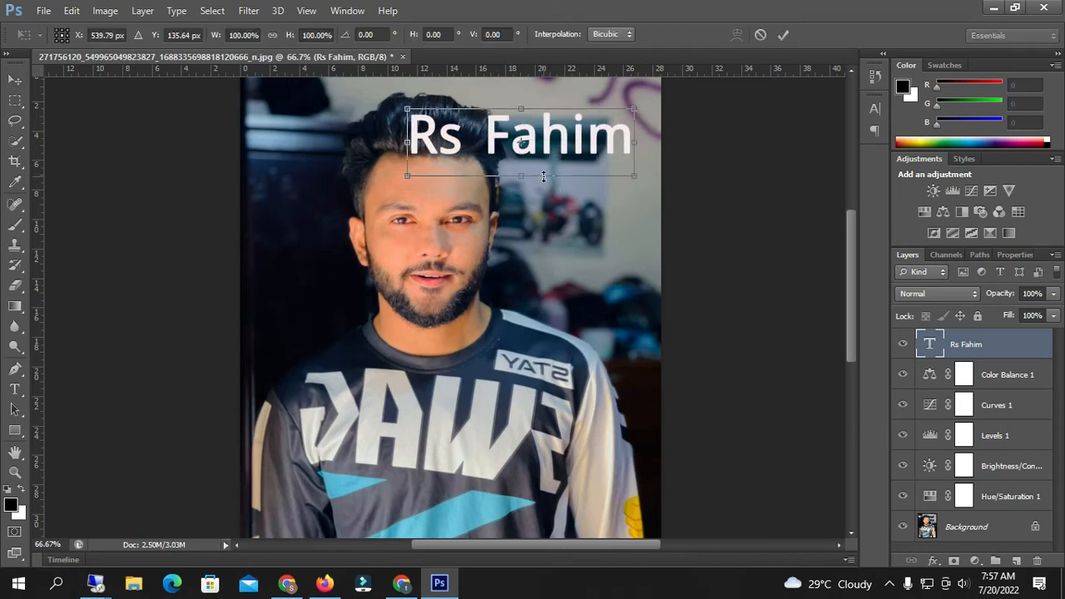
drag(405, 108, 587, 113)
click(784, 35)
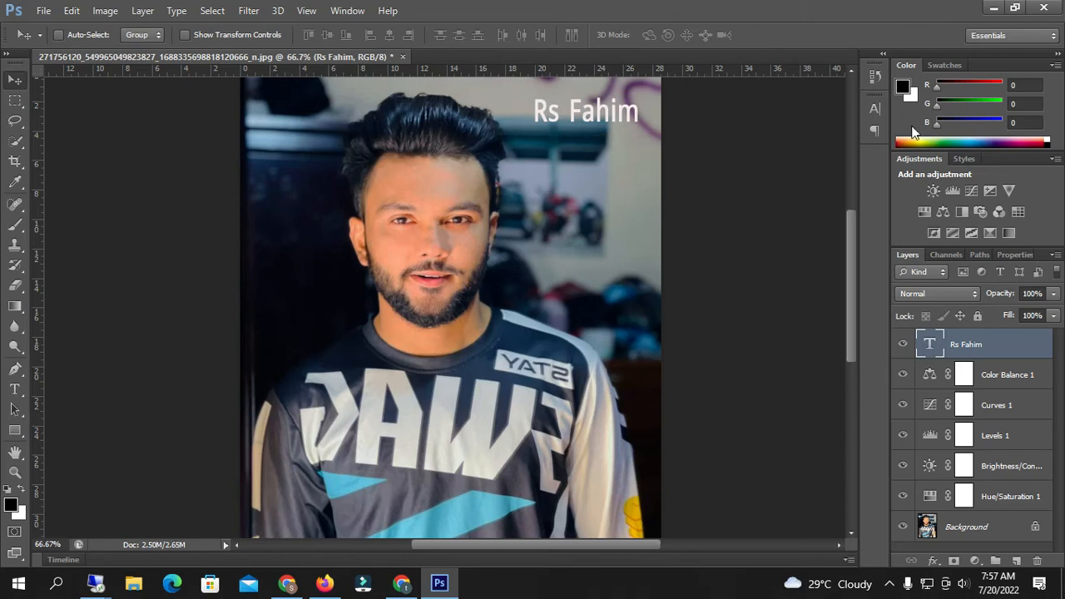
- Add a Stroke layer style with default settings to the name text layer
double_click(1031, 349)
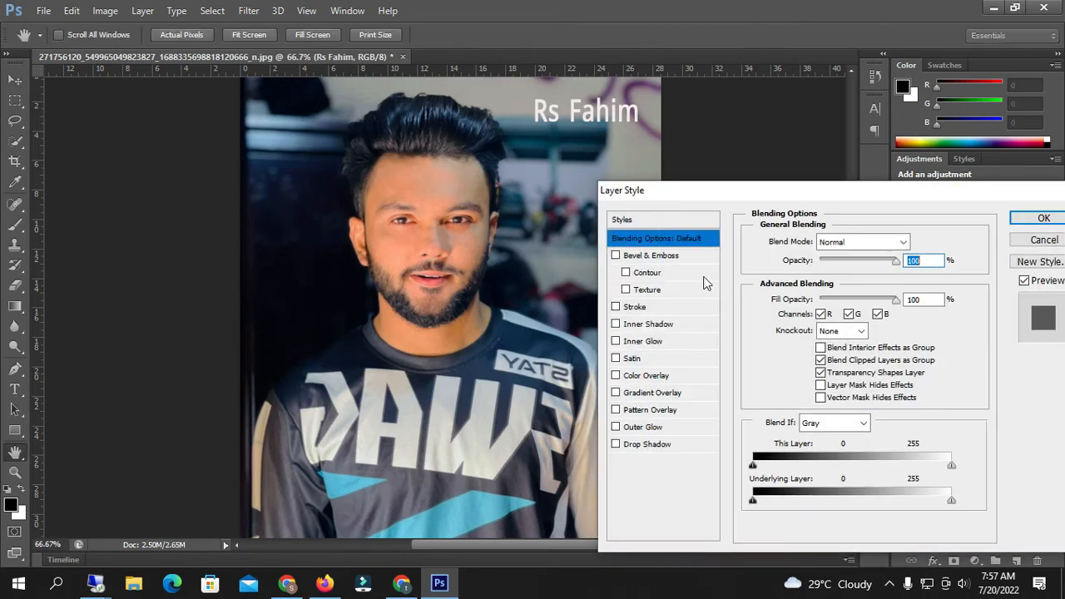
click(617, 307)
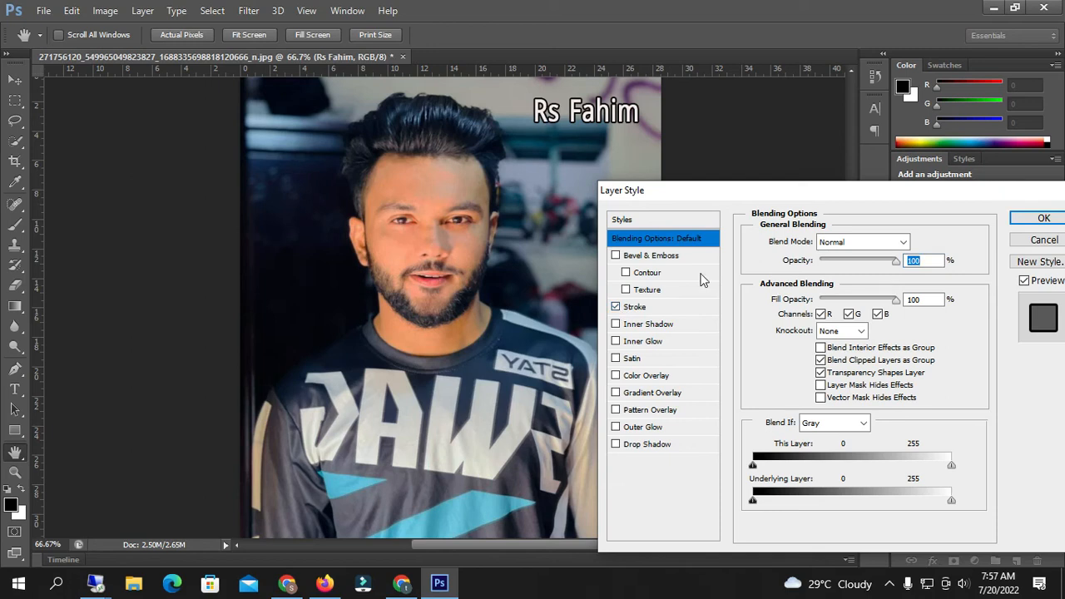
drag(969, 193, 849, 195)
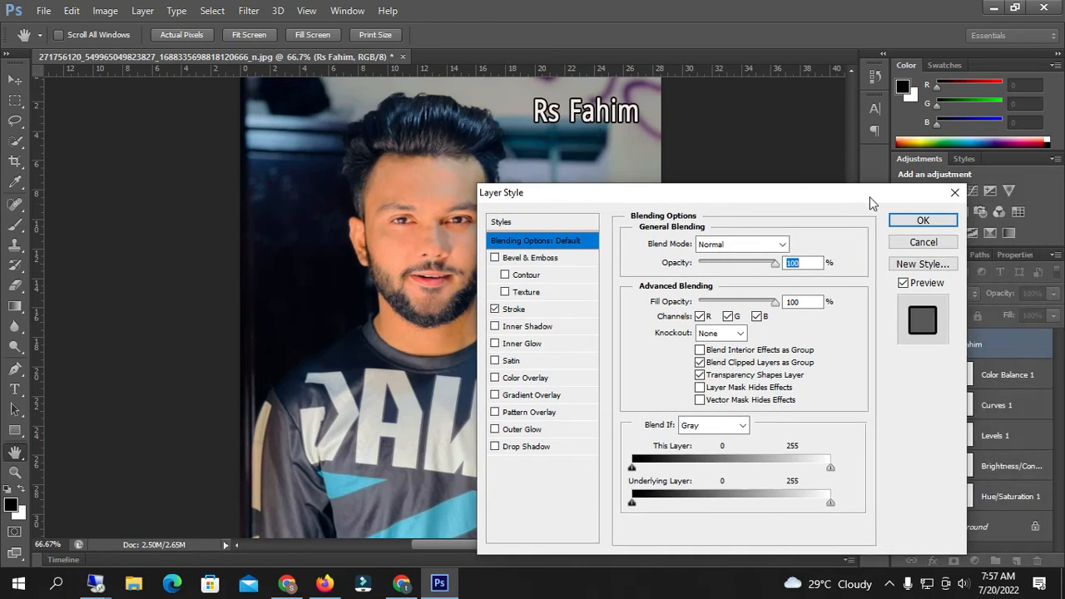
click(924, 220)
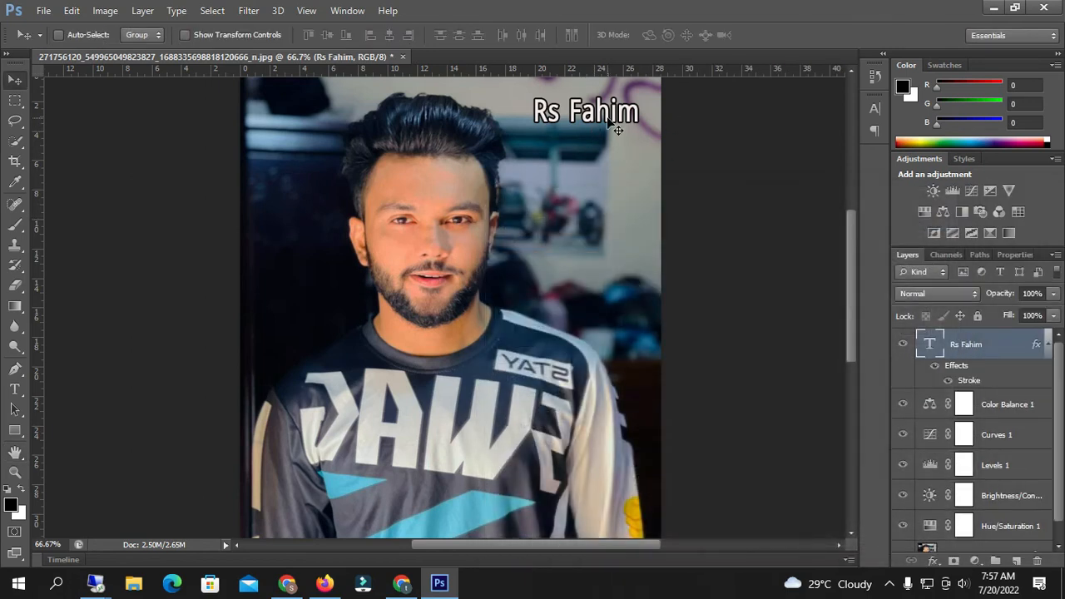
- Crop away the lower part of the photo so the frame ends at the shirt's large chest lettering
scroll(590, 191, down, 3)
scroll(582, 208, up, 2)
scroll(570, 241, up, 2)
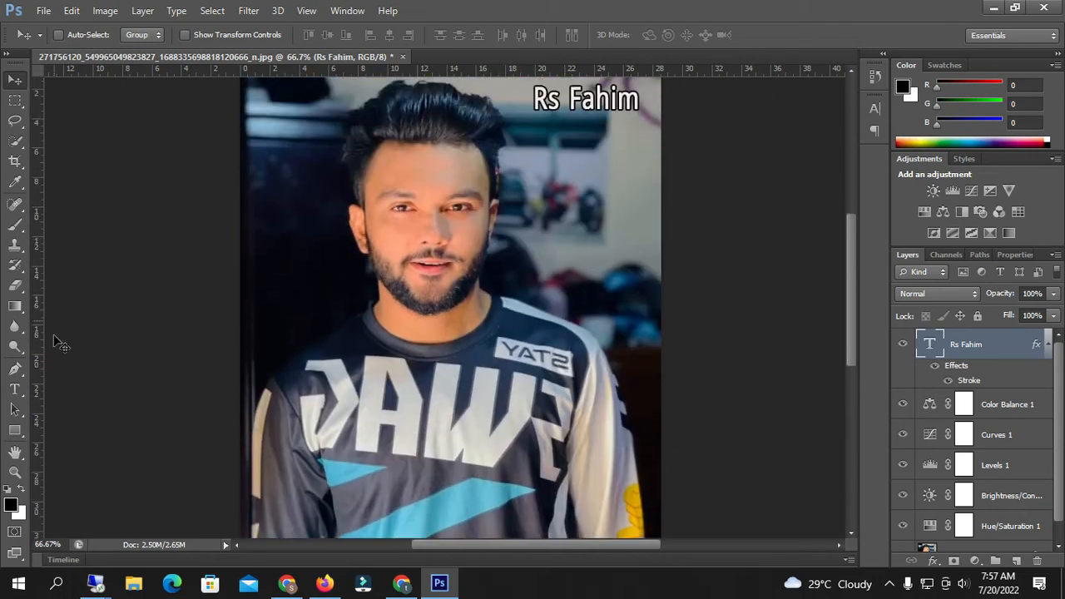
click(14, 161)
drag(660, 537, 663, 328)
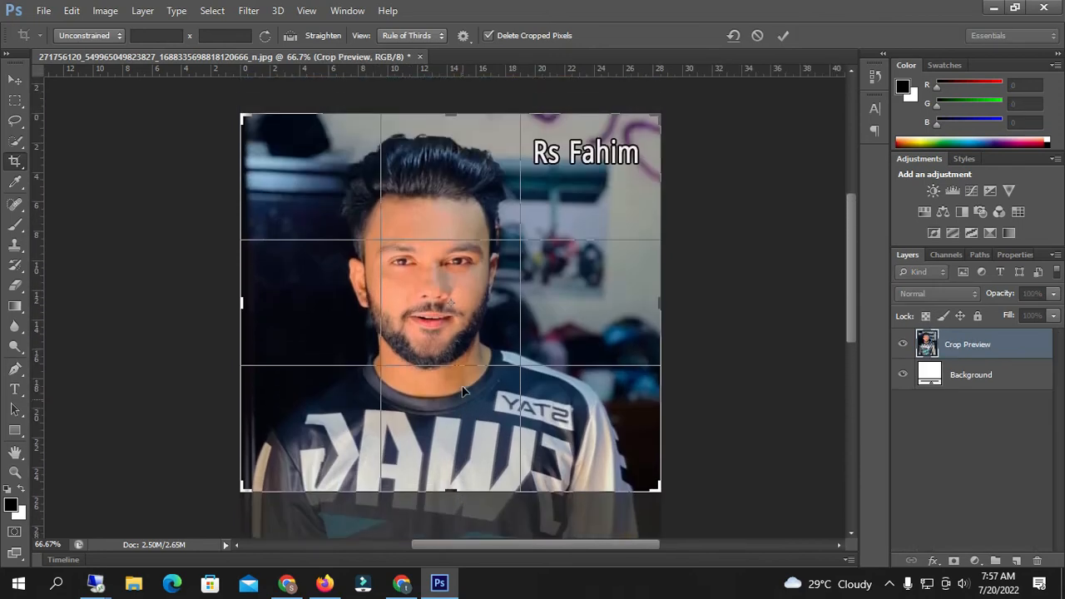
click(783, 35)
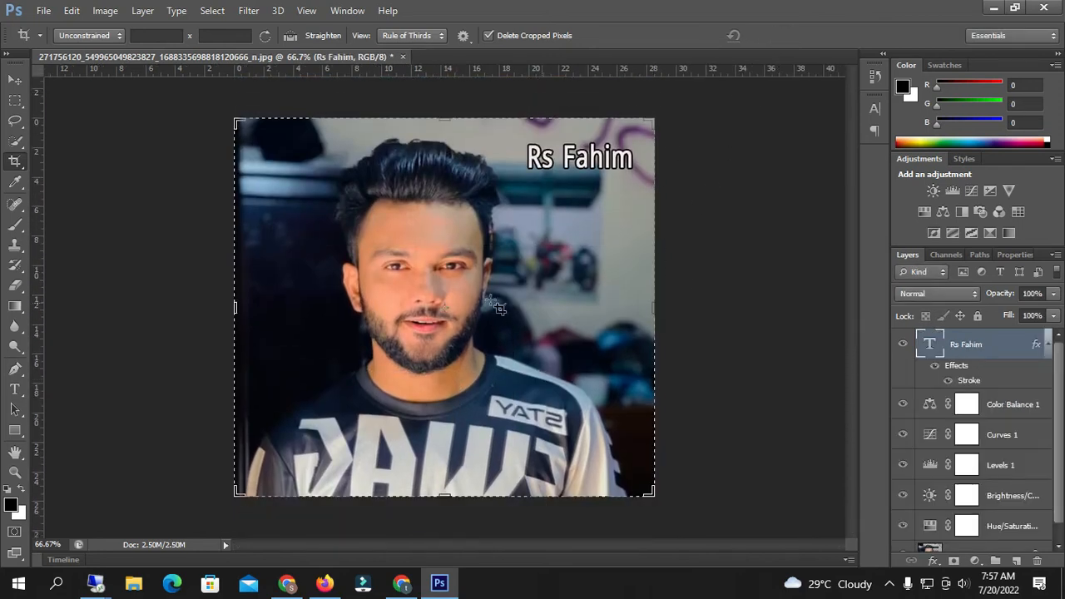
- Crop a narrow strip off both the left and right edges of the photo
drag(233, 308, 240, 308)
drag(647, 311, 644, 310)
click(783, 37)
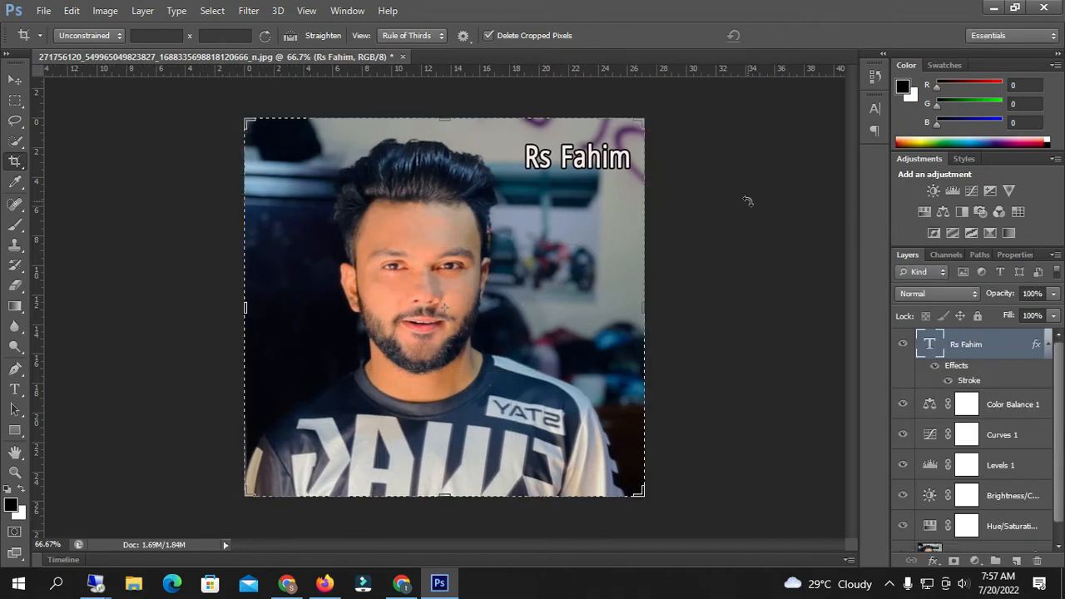
click(14, 79)
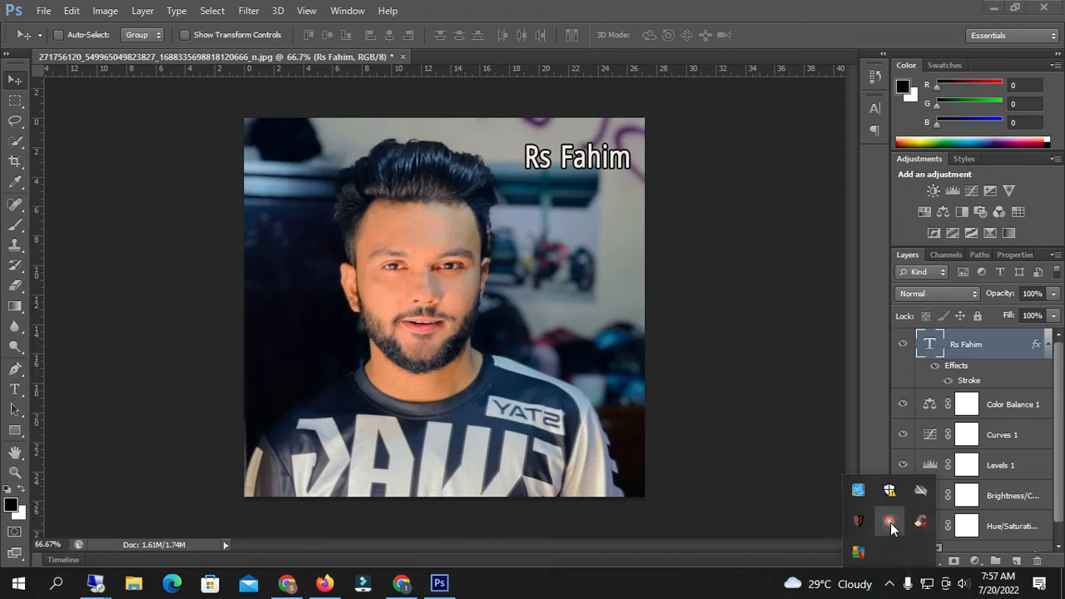
right_click(890, 522)
click(929, 539)
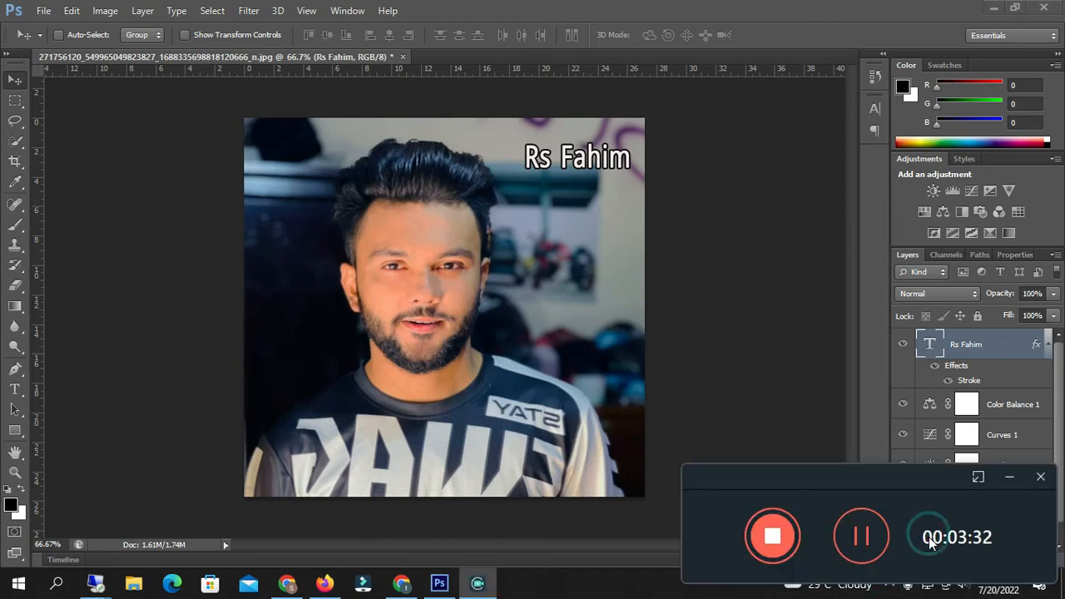
click(1008, 479)
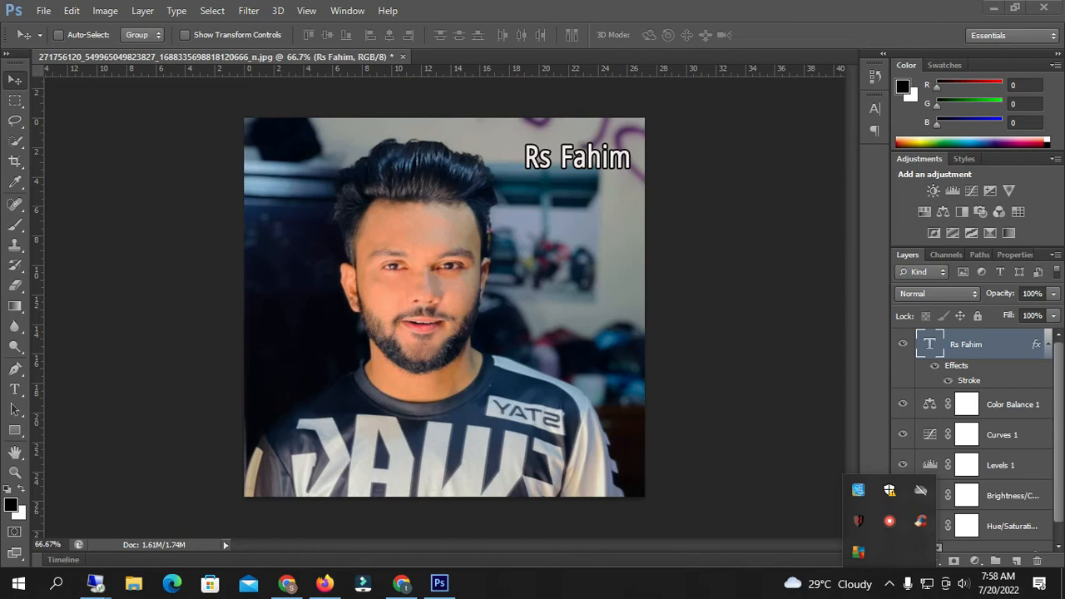
click(46, 11)
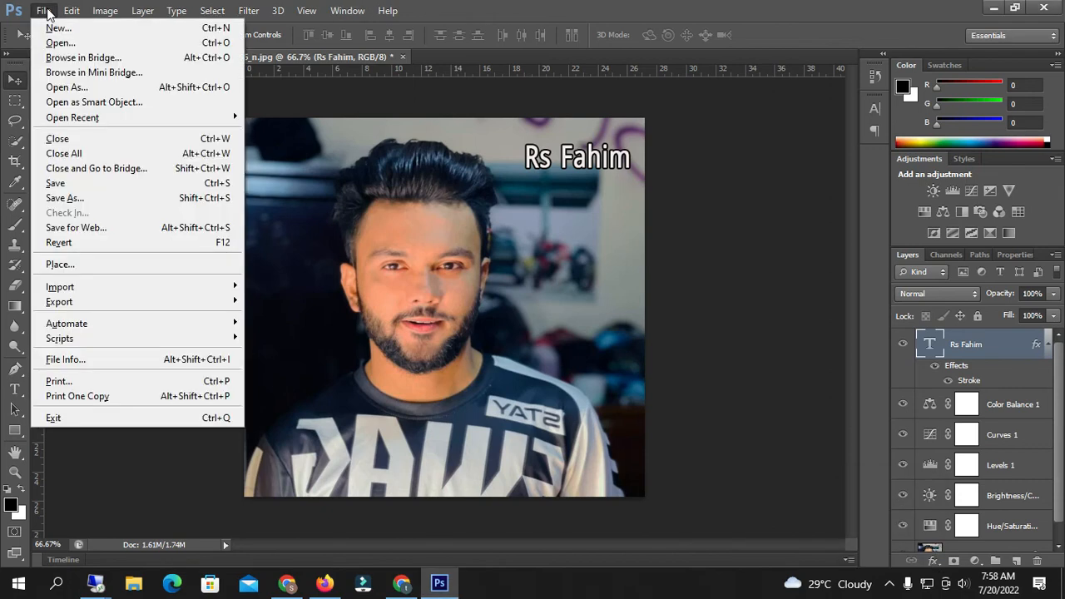
click(67, 199)
click(644, 376)
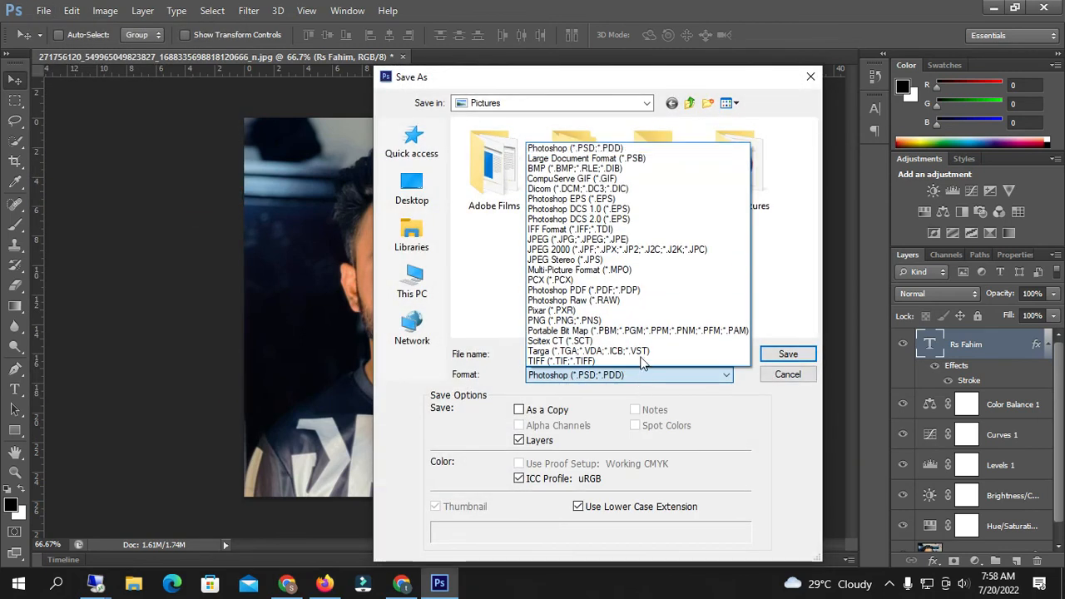
click(590, 246)
scroll(590, 246, down, 5)
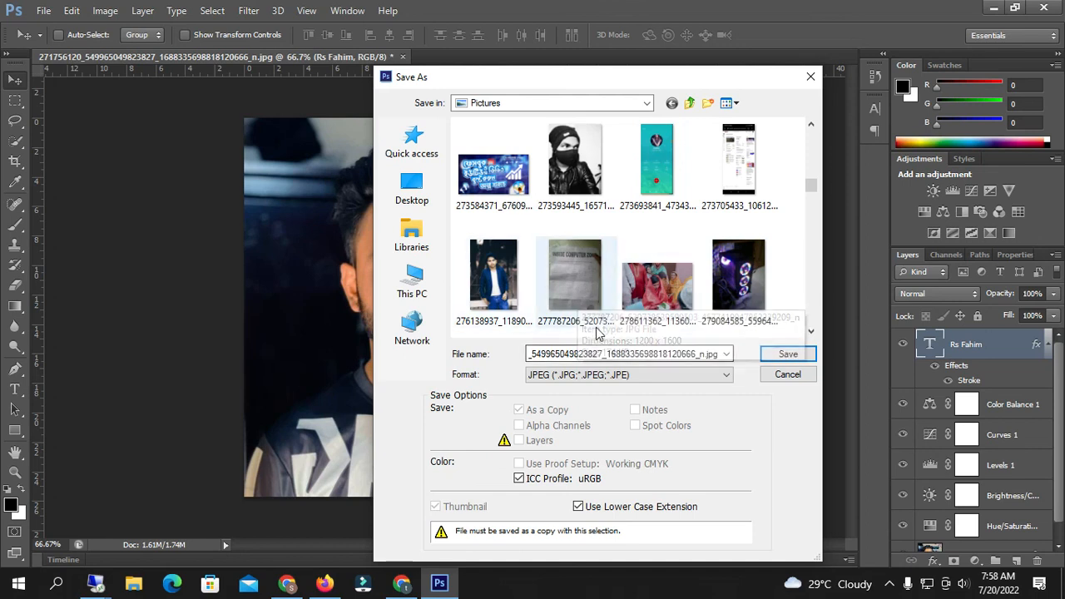
click(785, 374)
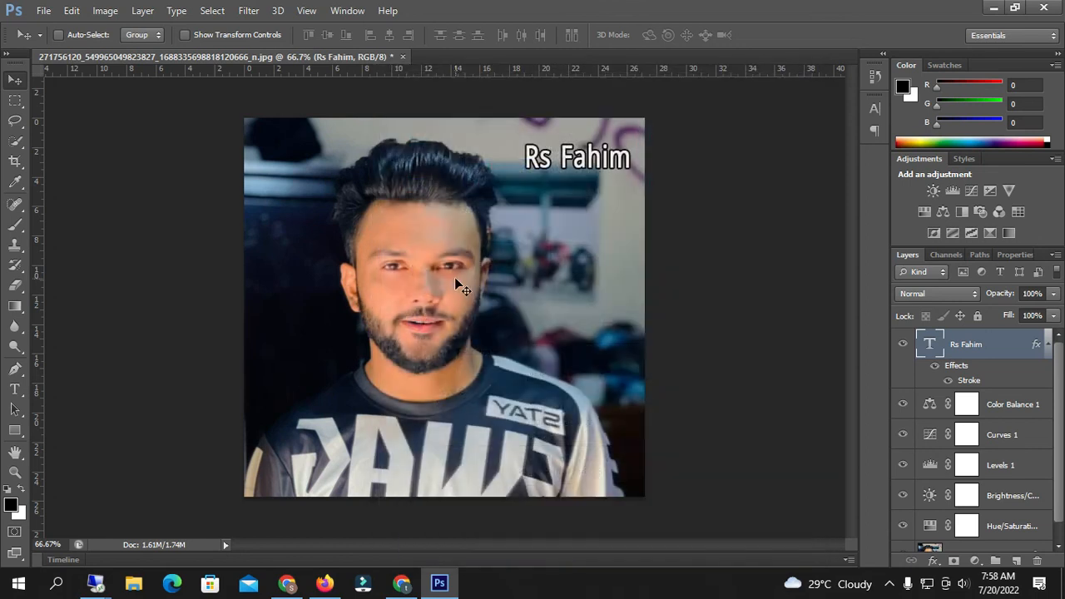